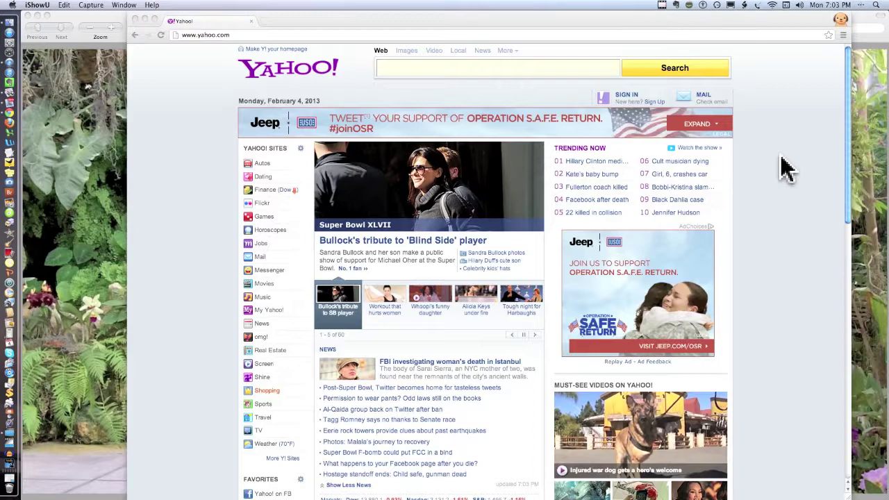
Step: Bring Chrome forward and zoom the Yahoo homepage in by two steps
left_click(781, 192)
key("super+plus")
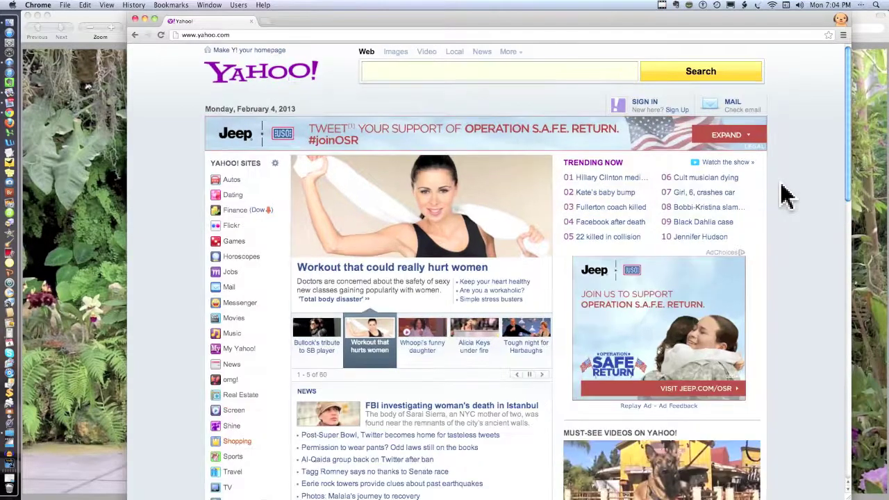
key("super+plus")
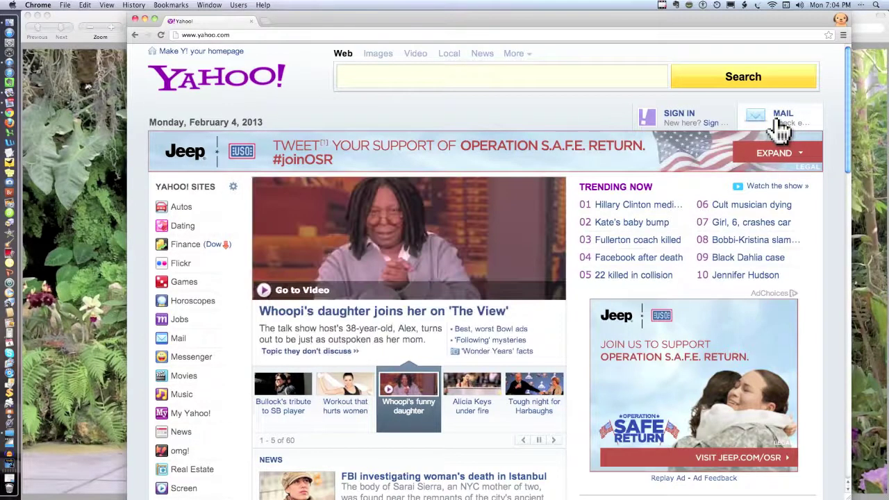
Step: Sign in to Yahoo Mail with the account's Yahoo ID and password, leaving Keep me signed in unchecked
left_click(781, 127)
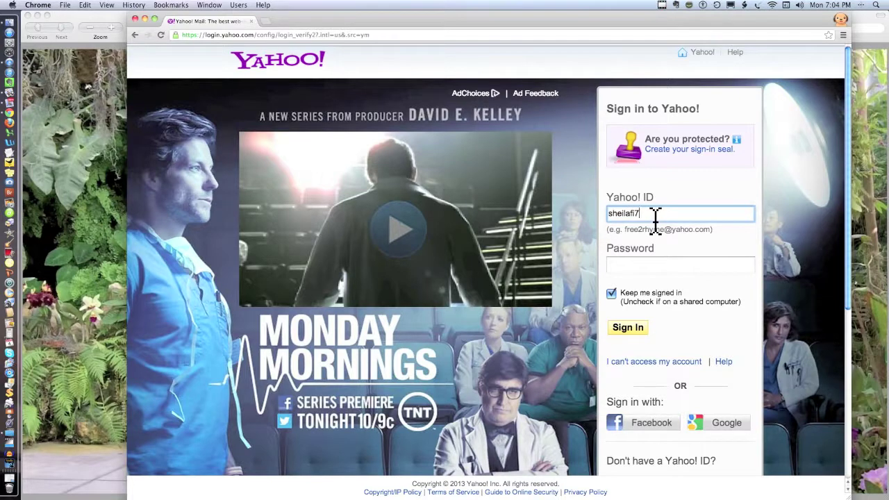
type("@yahoo.com")
left_click(622, 266)
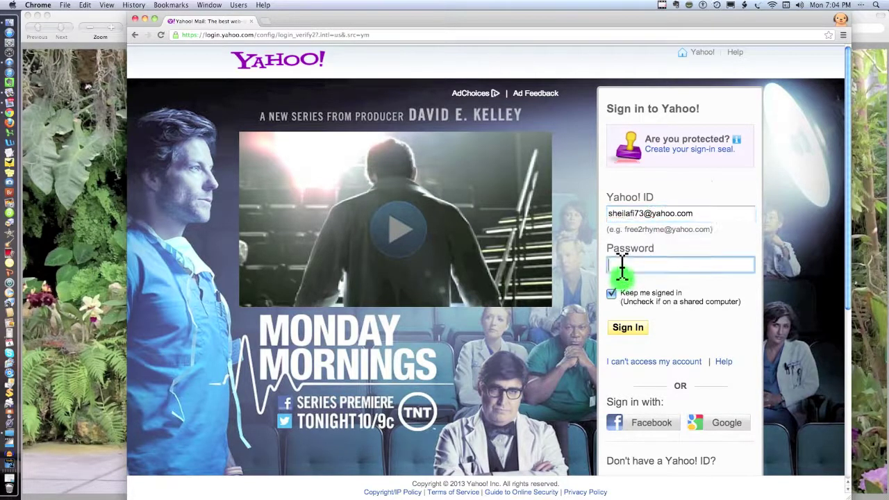
type("•")
left_click(612, 295)
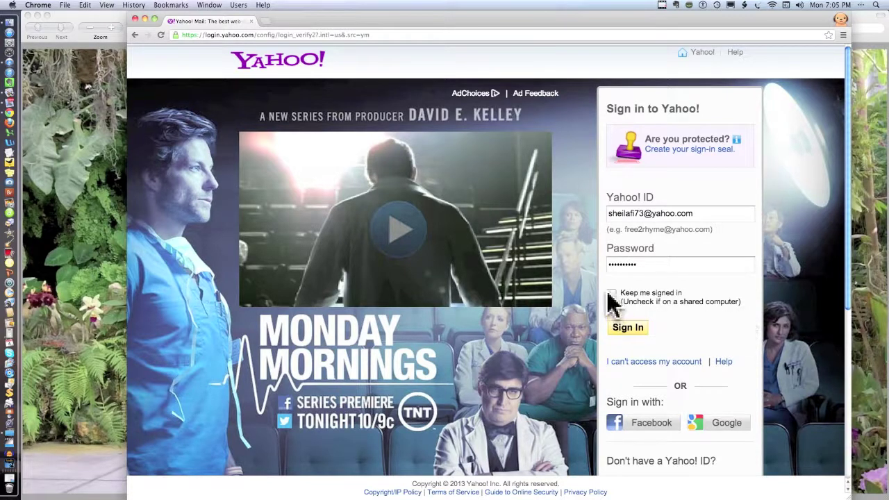
left_click(630, 332)
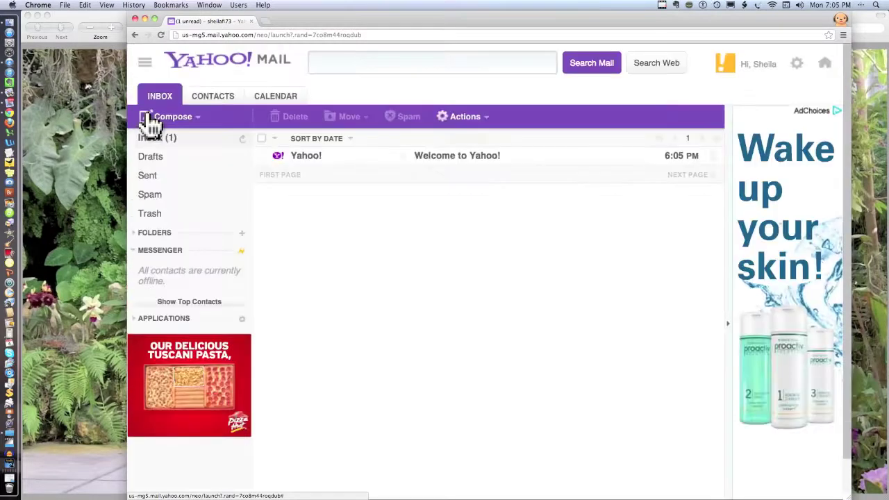
Step: Zoom the inbox in one step and open the unread Welcome to Yahoo! message
key("super+equal")
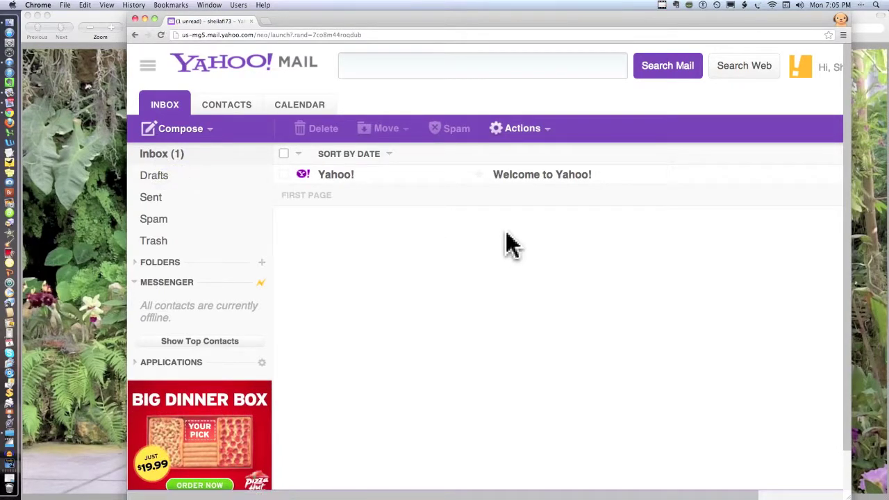
left_click(513, 184)
left_click(514, 184)
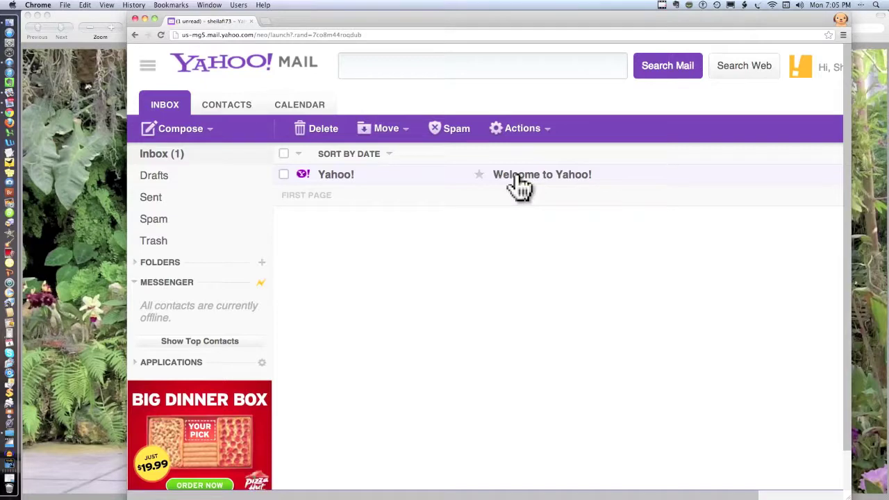
left_click(518, 182)
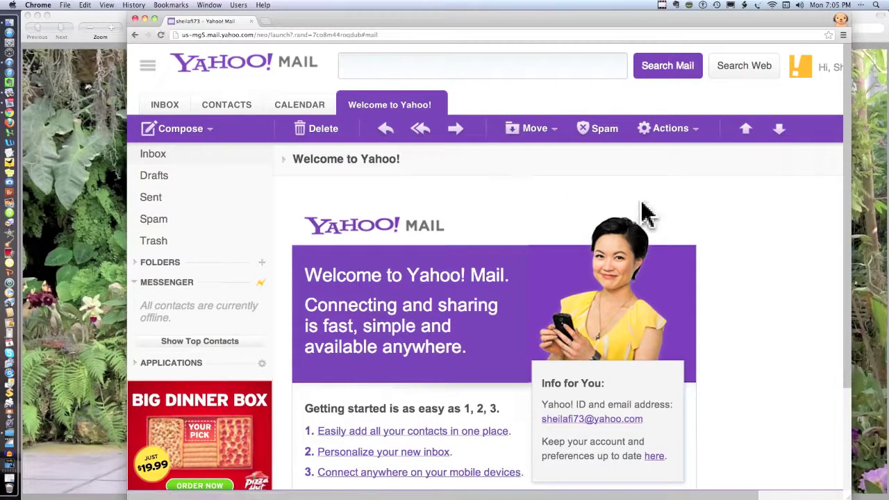
Step: Scroll through the Welcome to Yahoo! message to read it, then return to the inbox
scroll(645, 213, "down", 3)
scroll(646, 214, "down", 1)
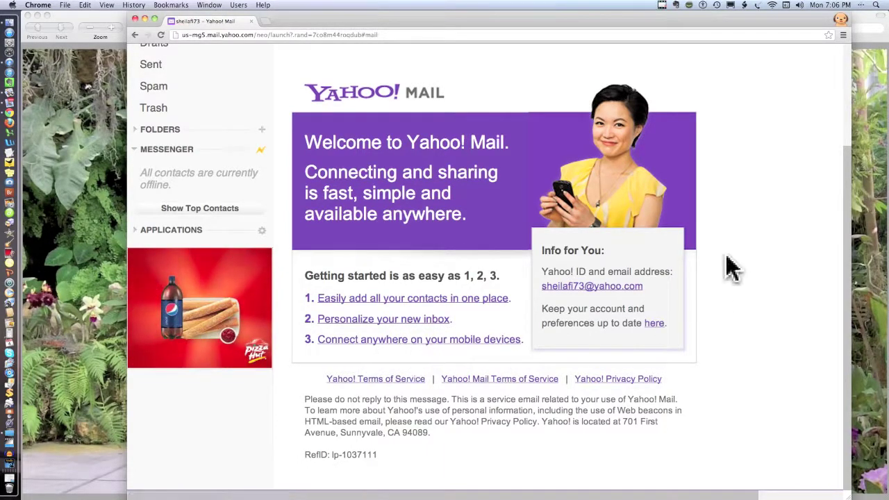
scroll(727, 268, "up", 4)
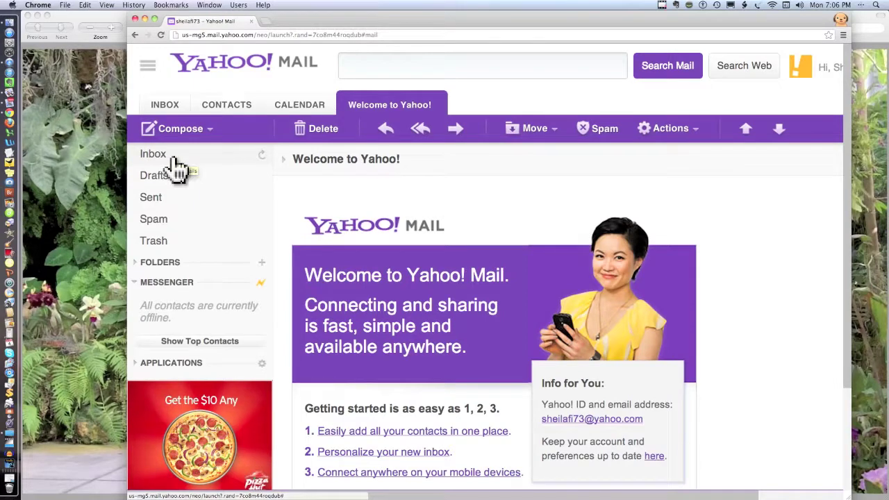
left_click(154, 158)
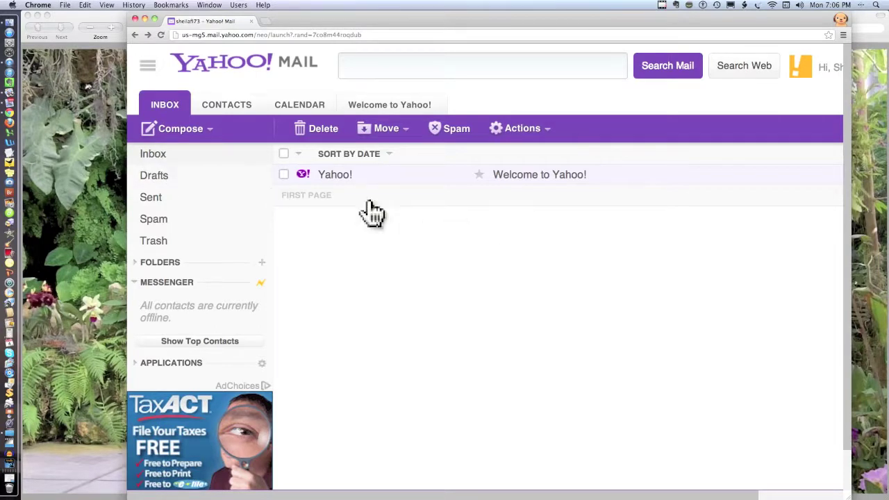
Step: Toggle the welcome message's checkbox off and on, then open and close the Actions dropdown
left_click(283, 175)
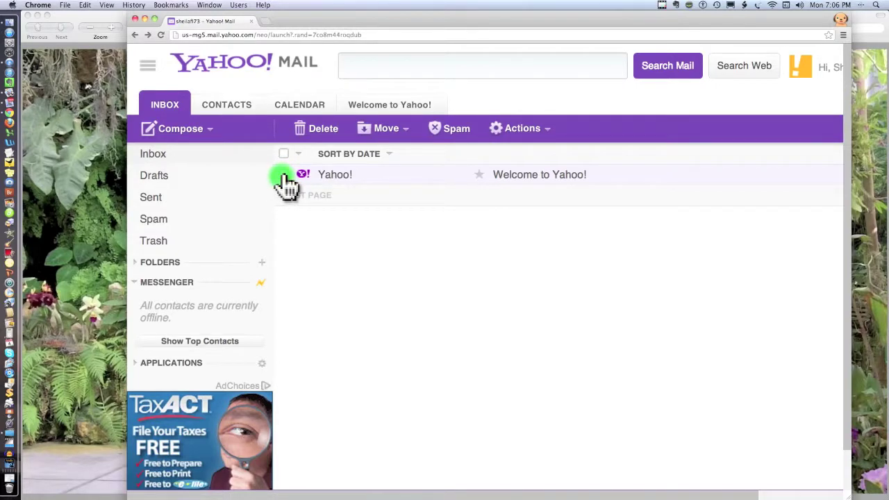
left_click(284, 175)
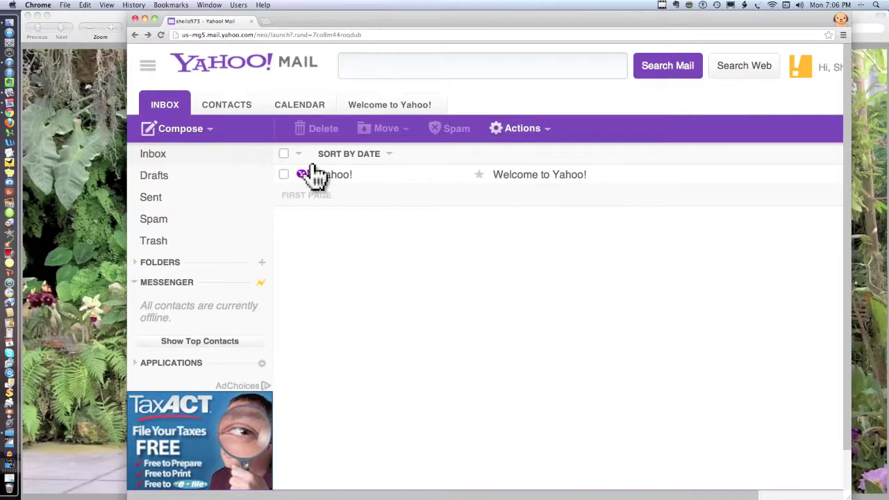
left_click(284, 174)
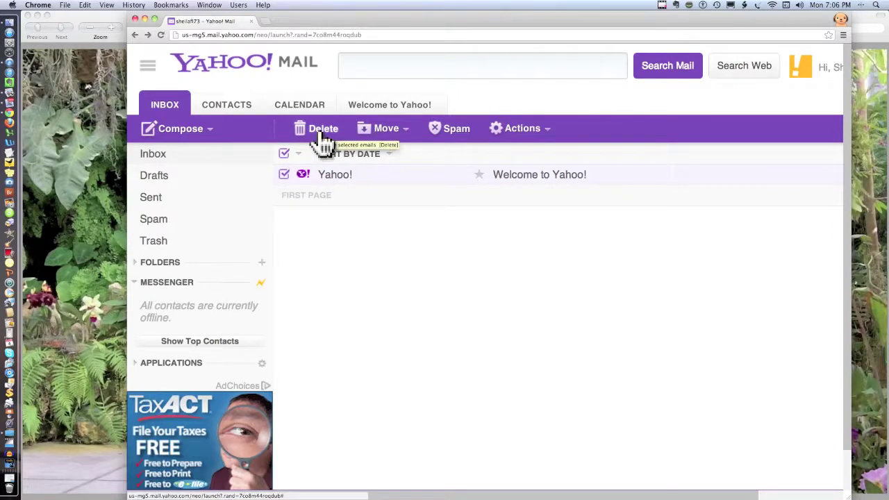
left_click(548, 133)
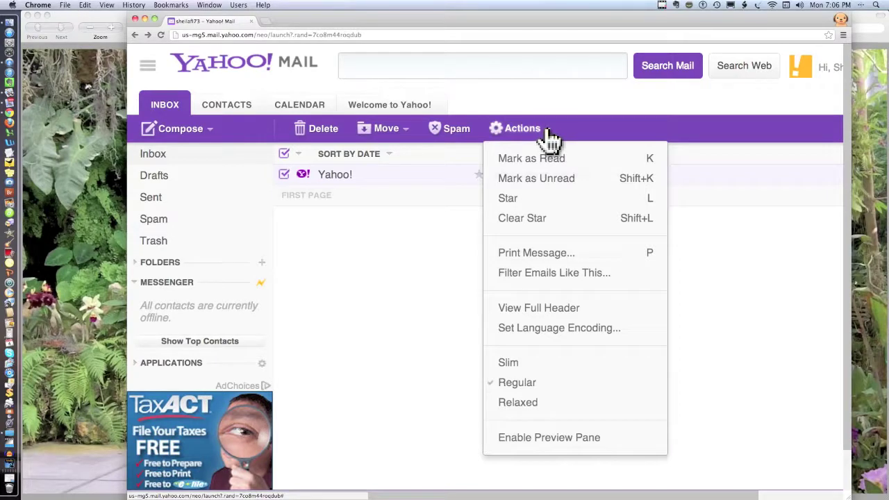
left_click(548, 133)
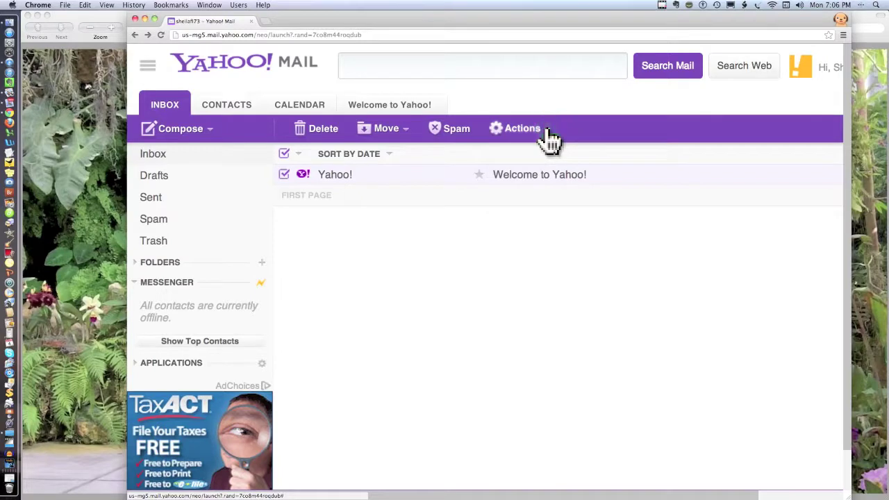
Step: Start a new email addressed to the recipient with the subject 'Testing'
left_click(189, 139)
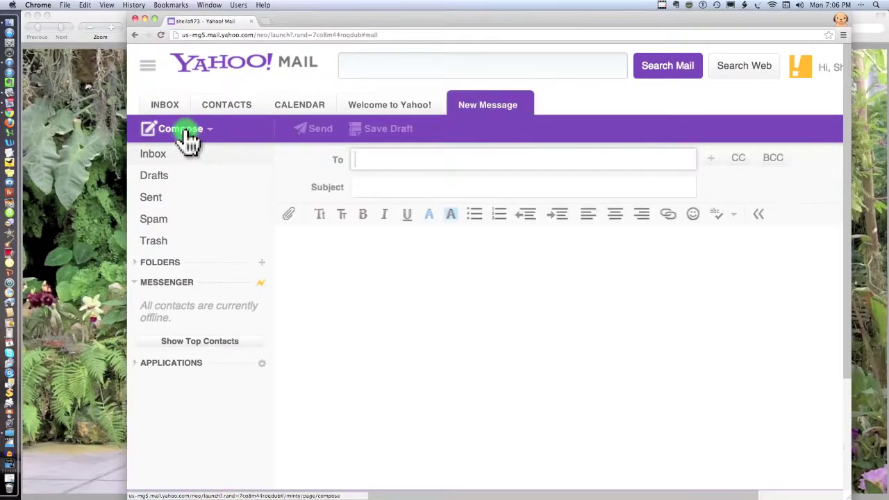
left_click(366, 158)
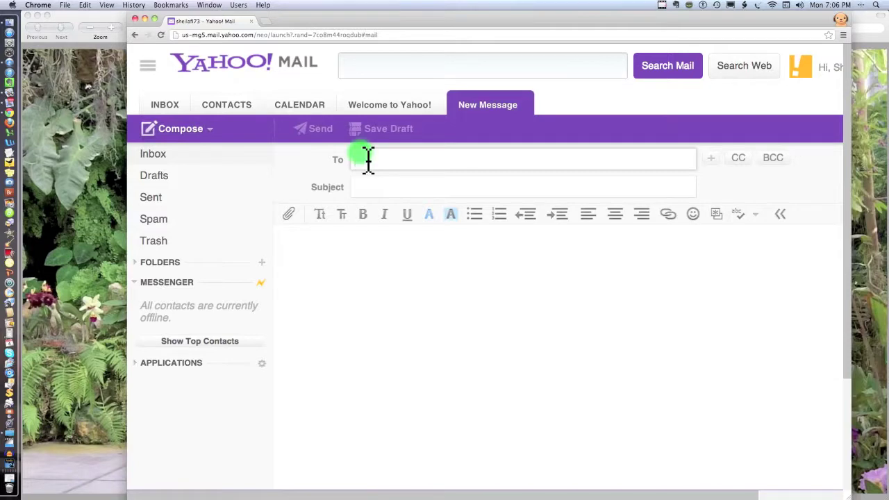
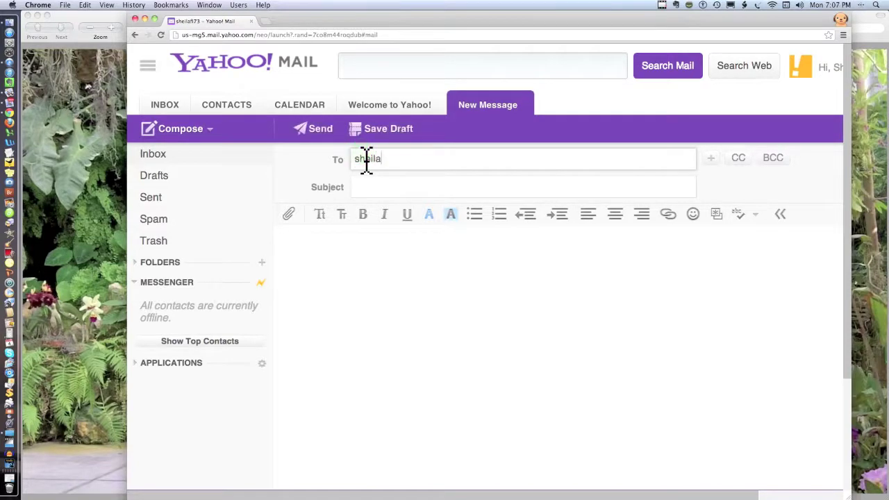
key("Tab")
type("T")
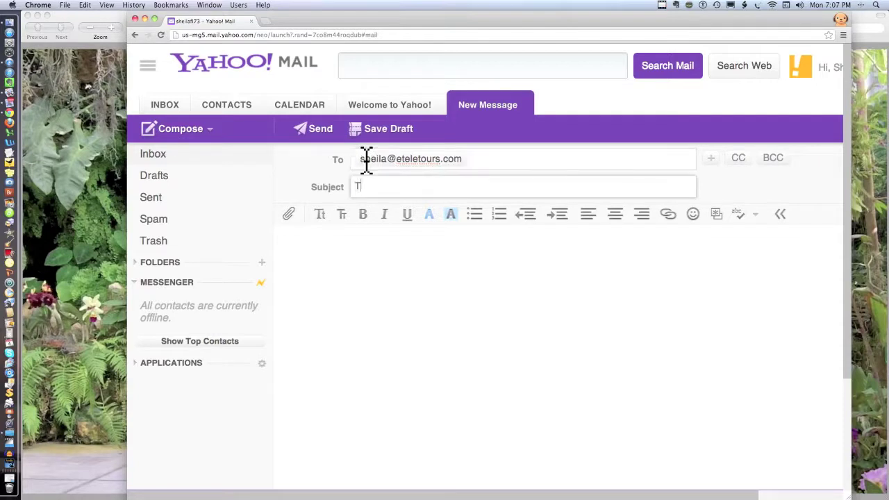
type("esting")
Step: Write the body 'I can compose this', correcting the typos
left_click(340, 252)
type("I can")
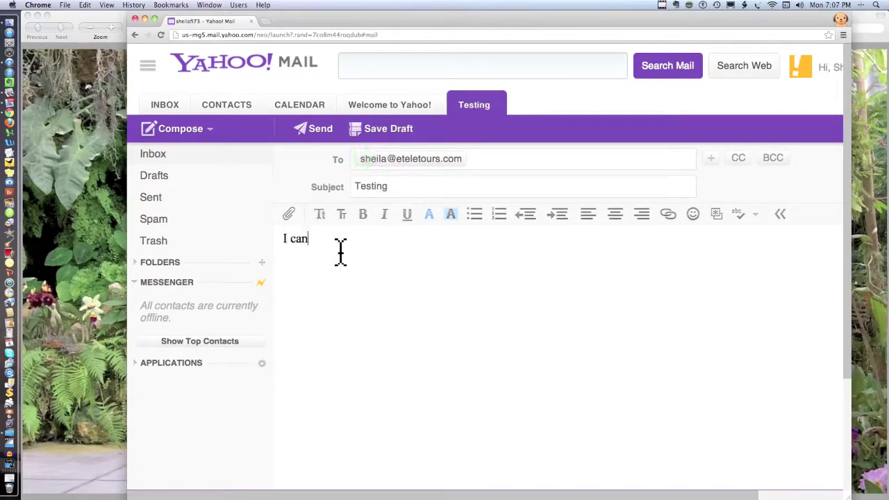
type(" composed")
scroll(337, 252, "right", 3)
left_click(270, 239)
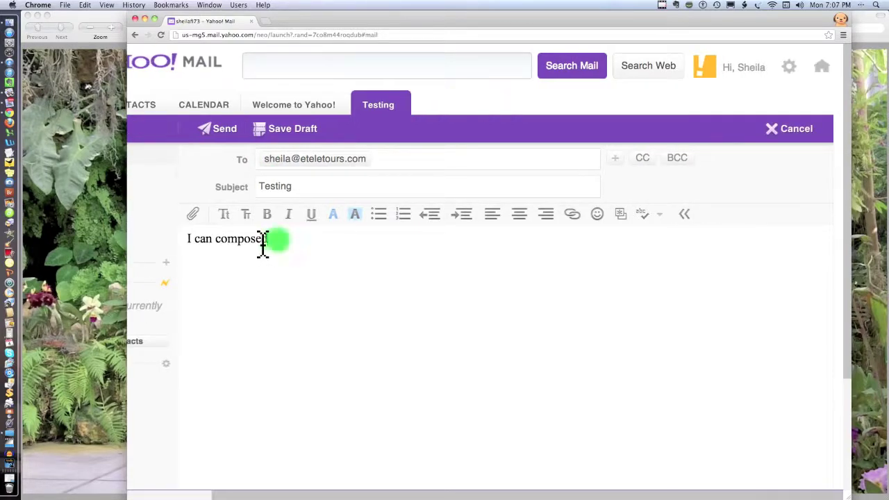
key("BackSpace")
type("theis")
left_click(281, 243)
key("BackSpace")
Step: Make the body line bold and send the email
left_click_drag(291, 243, 185, 244)
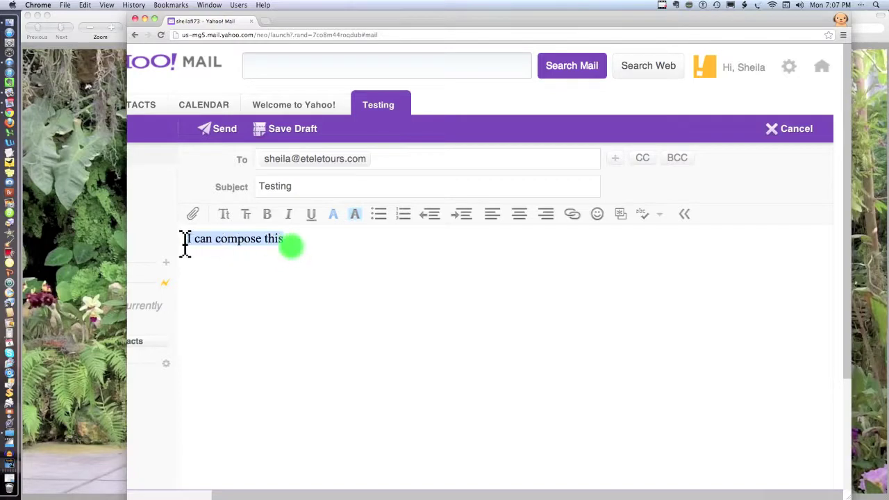
left_click(270, 215)
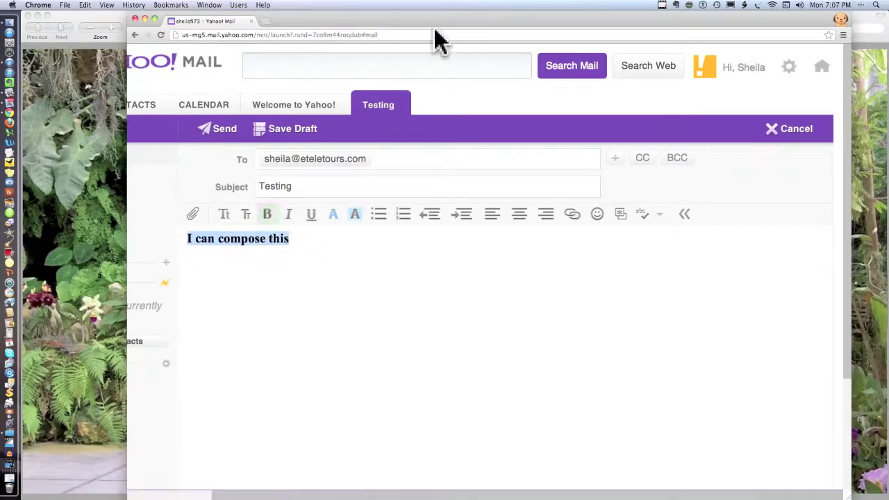
left_click_drag(425, 25, 447, 25)
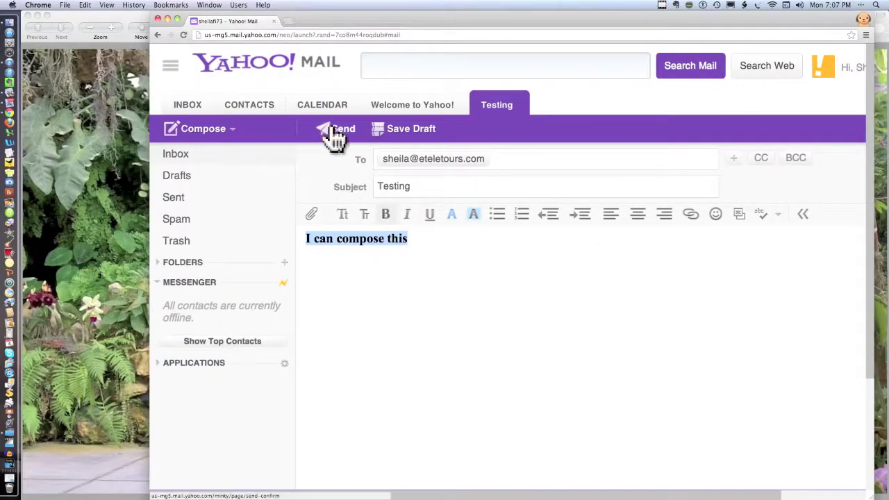
left_click(333, 133)
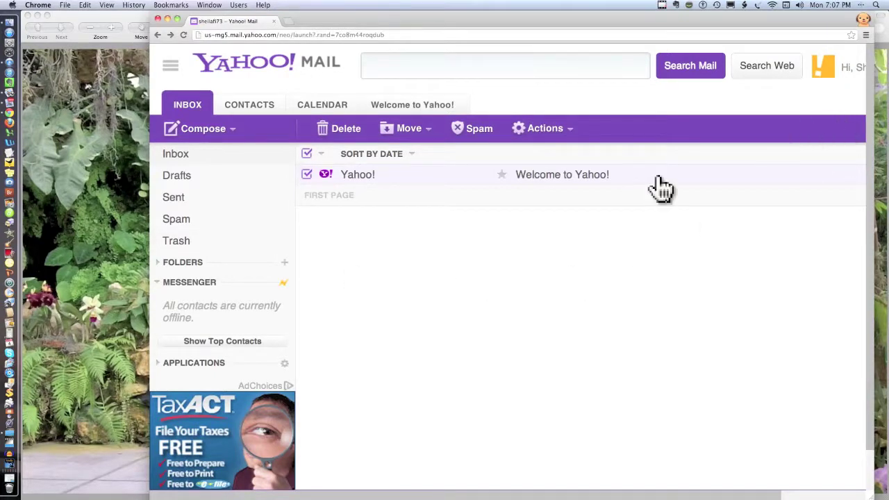
Step: Open the Welcome to Yahoo! email, start a reply, then go back and reopen the email
left_click(307, 174)
left_click(364, 182)
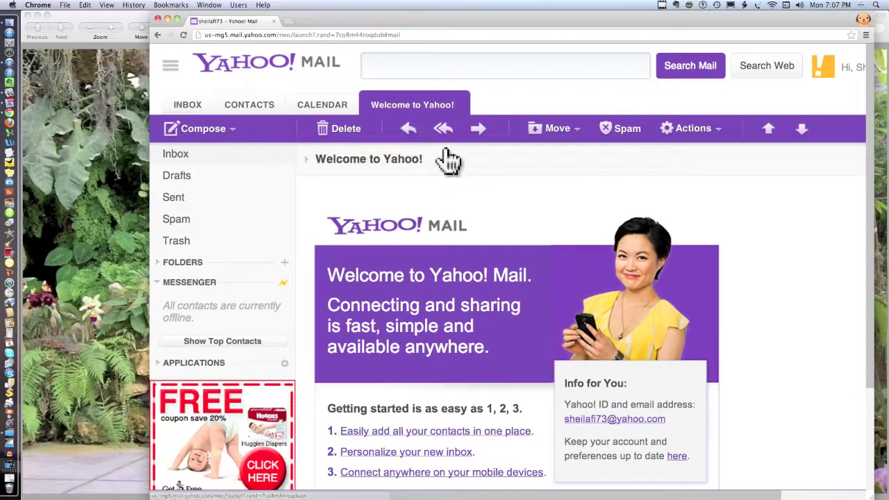
left_click(408, 133)
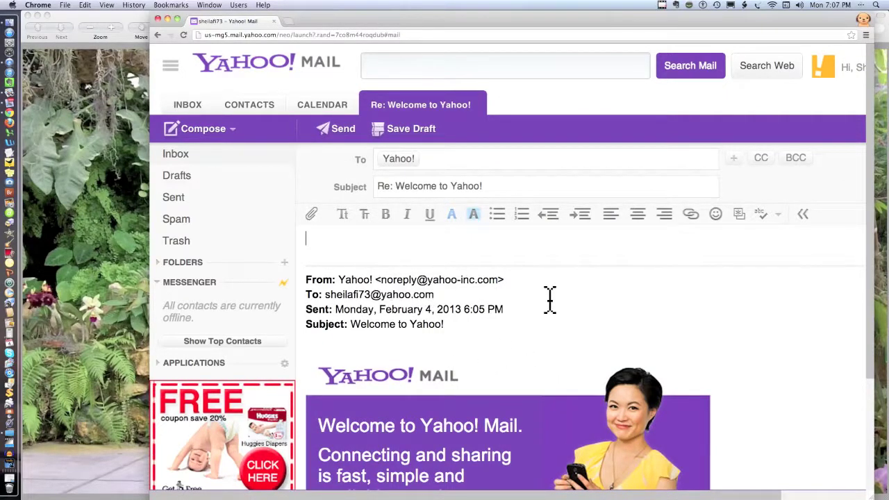
left_click(158, 34)
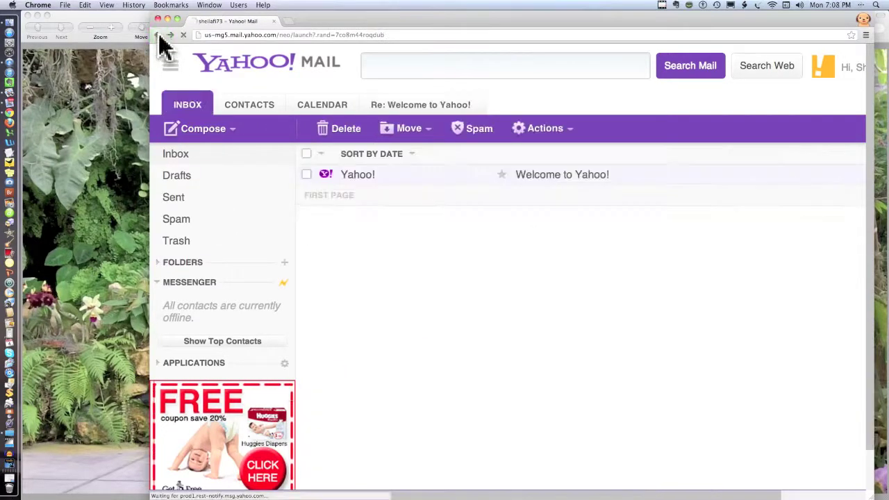
left_click(357, 179)
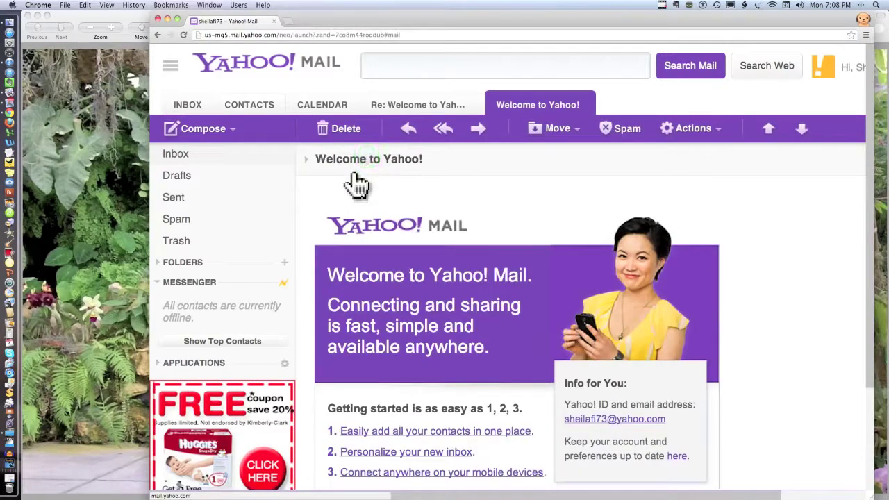
Step: Forward the welcome email to the recipient's address, fixing the mistyped address, and send it
left_click(476, 137)
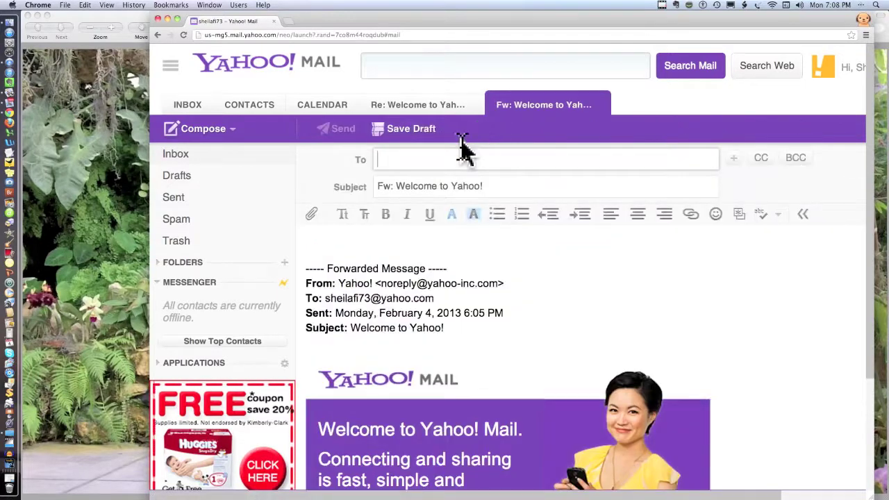
left_click(461, 143)
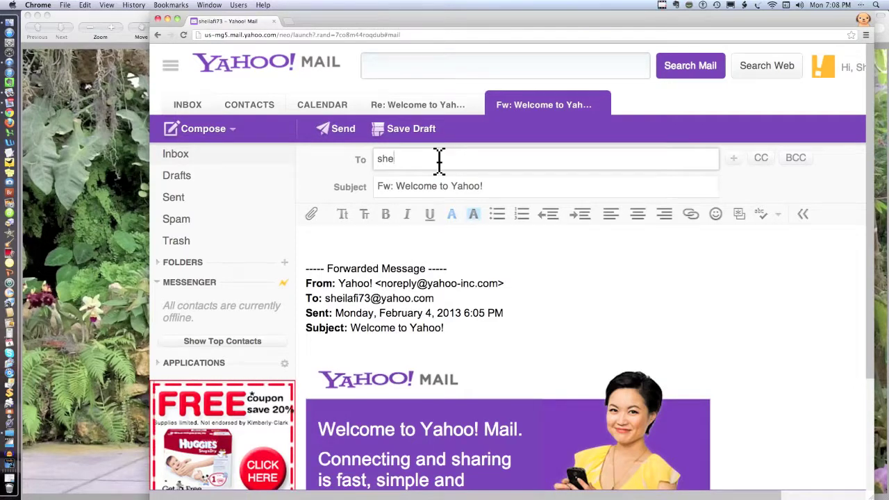
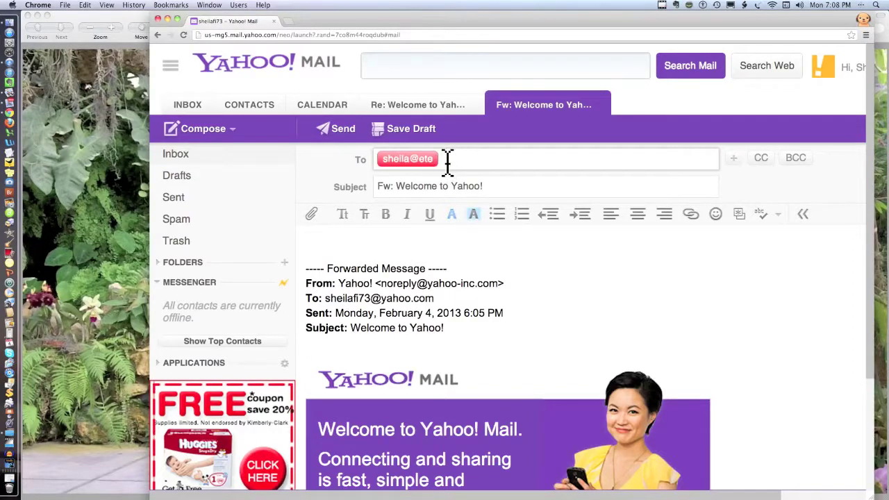
left_click_drag(439, 159, 381, 167)
key("BackSpace")
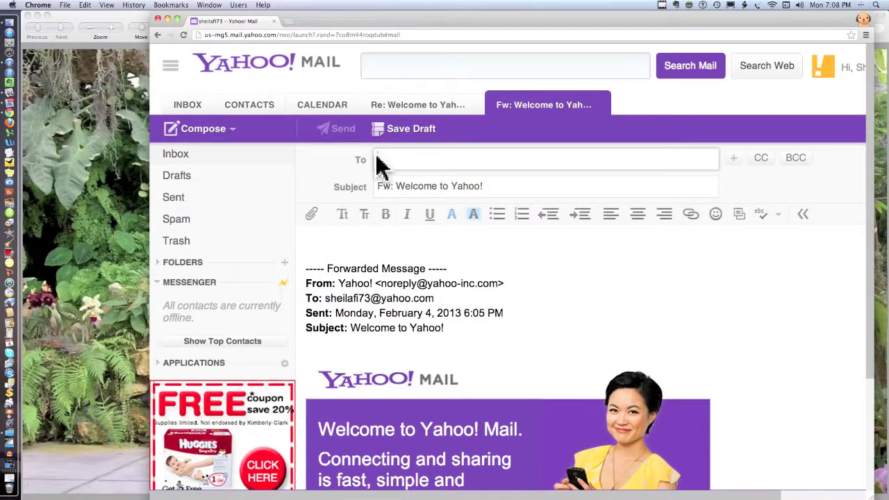
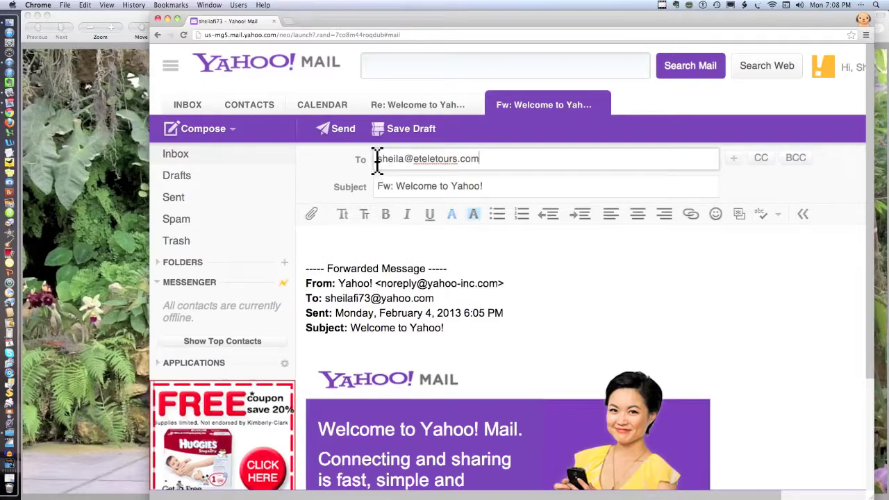
left_click(344, 139)
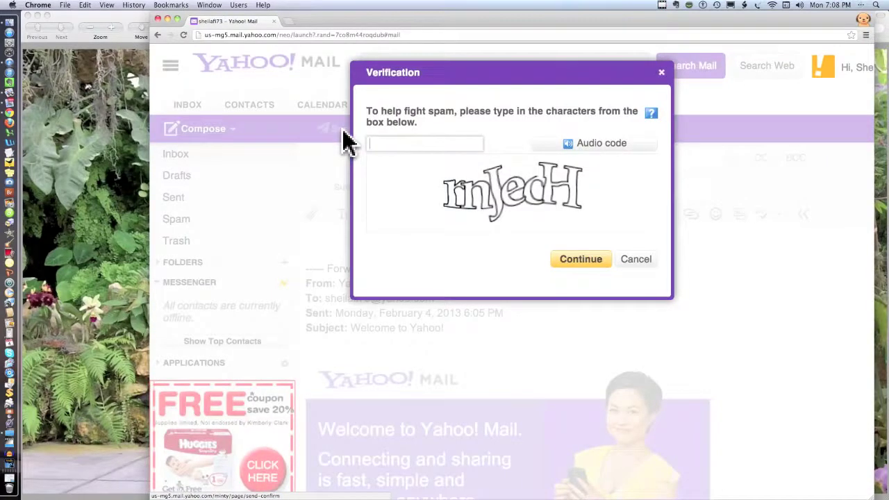
Step: Enter the anti-spam verification characters and continue sending the forward
left_click(399, 142)
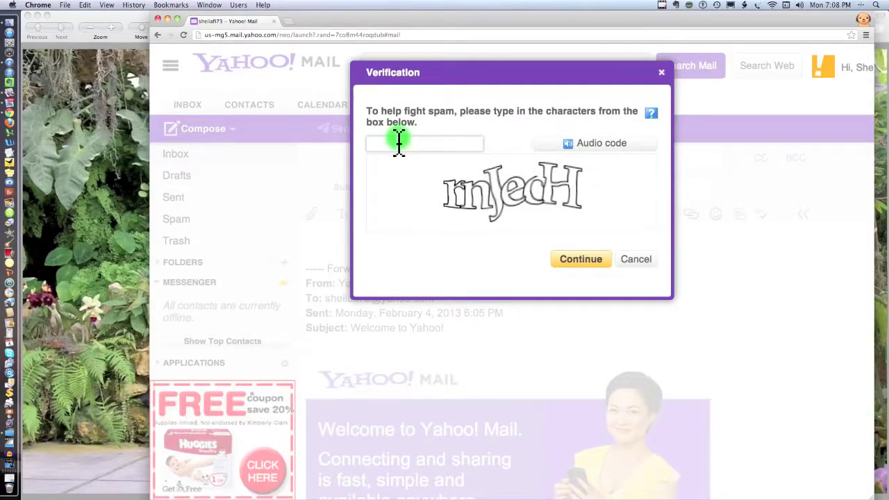
type("rnjech")
left_click(592, 267)
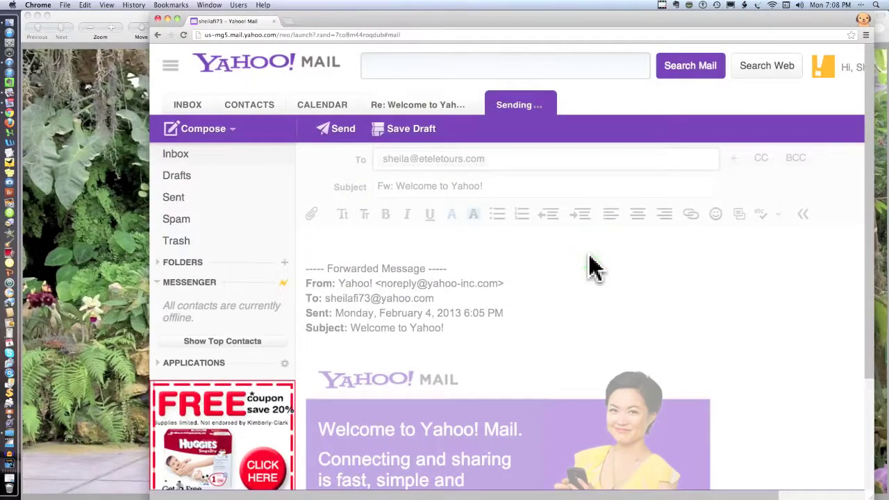